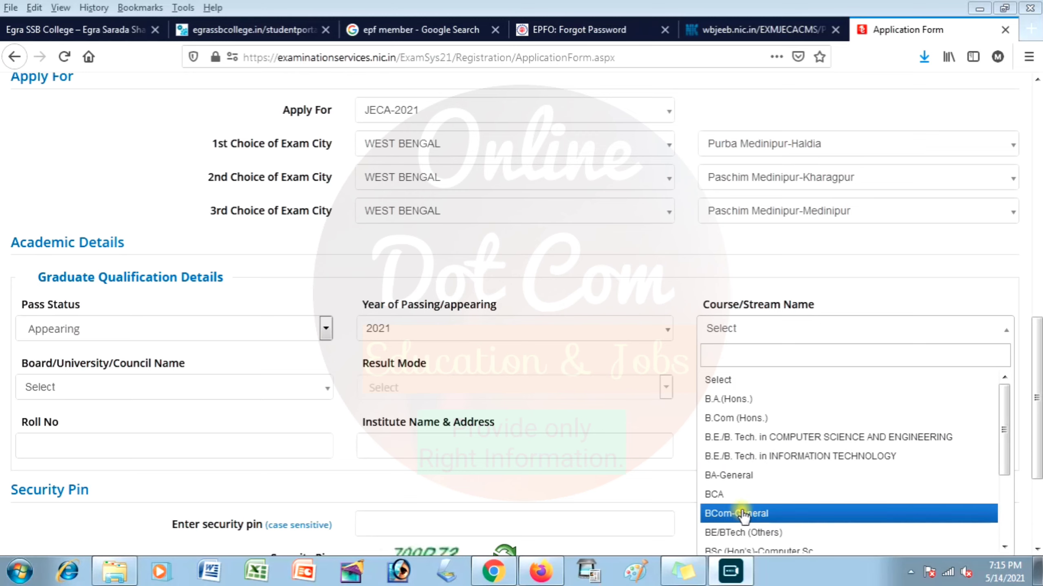
Choose course BCA under Any Other Recognised Board, with vidyasagar University as the university.
left_click(735, 493)
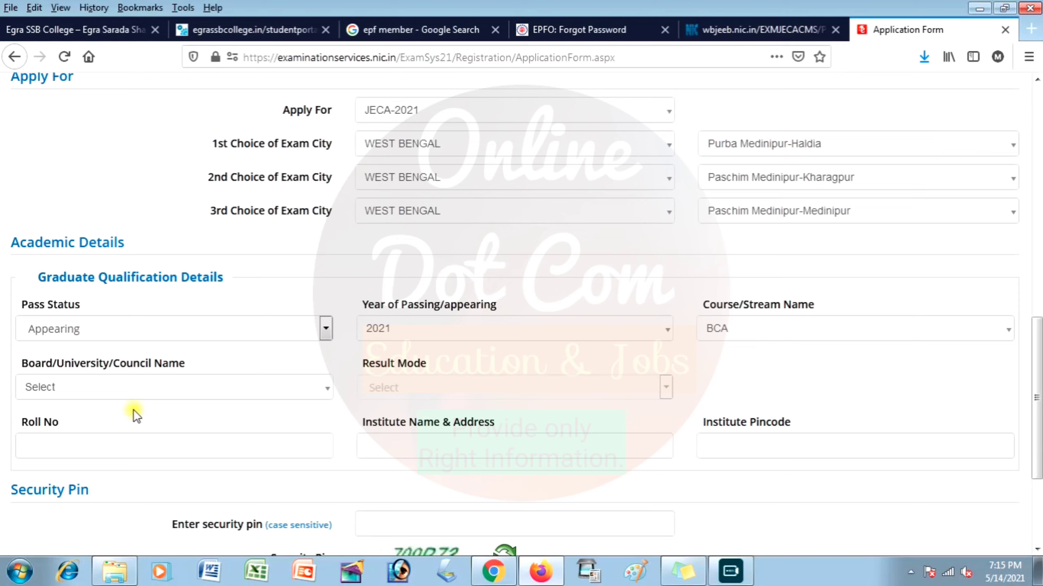
left_click(163, 388)
left_click(132, 457)
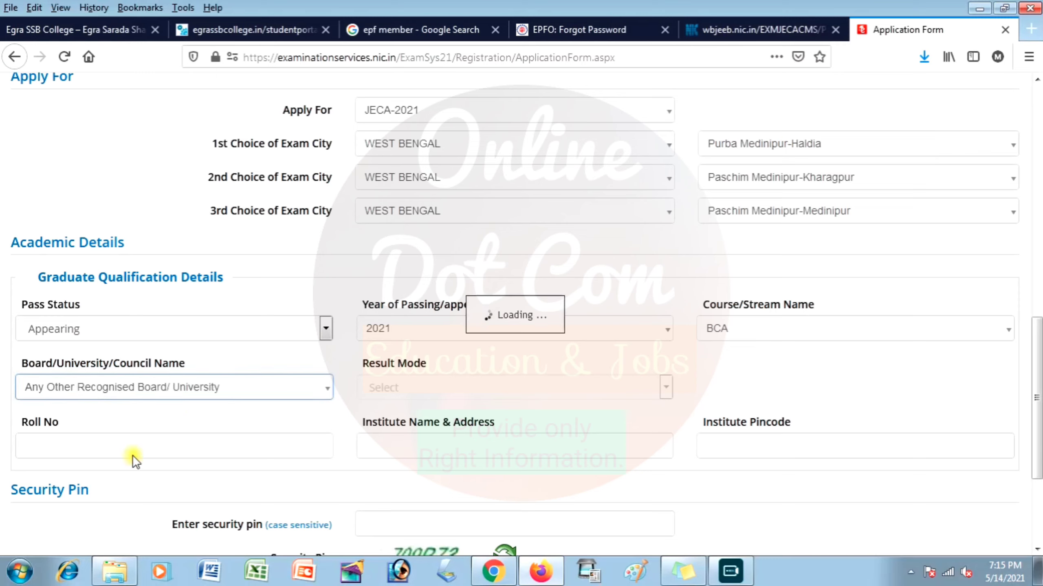
left_click(452, 387)
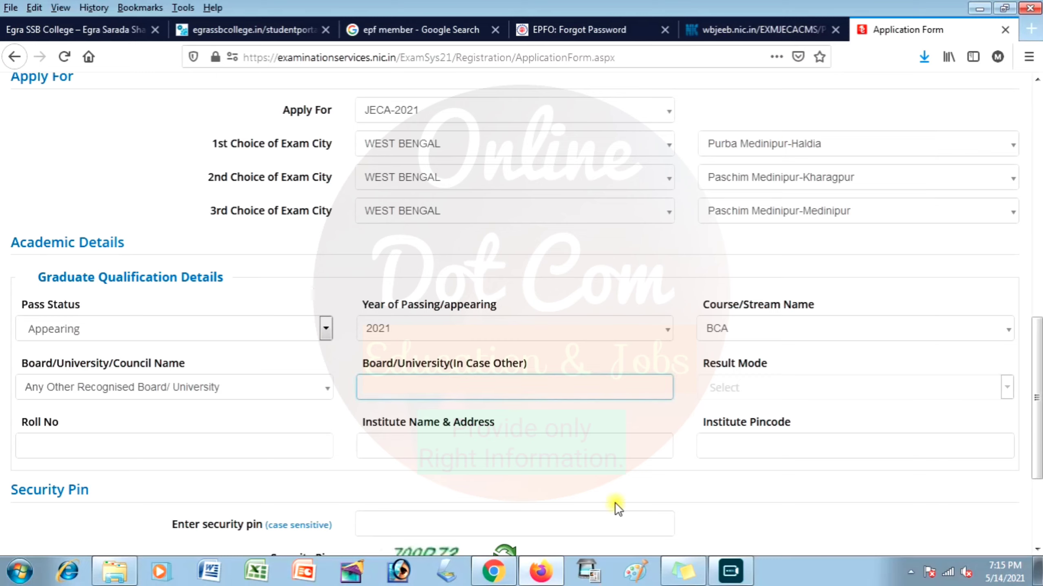
type("vidyasagar University")
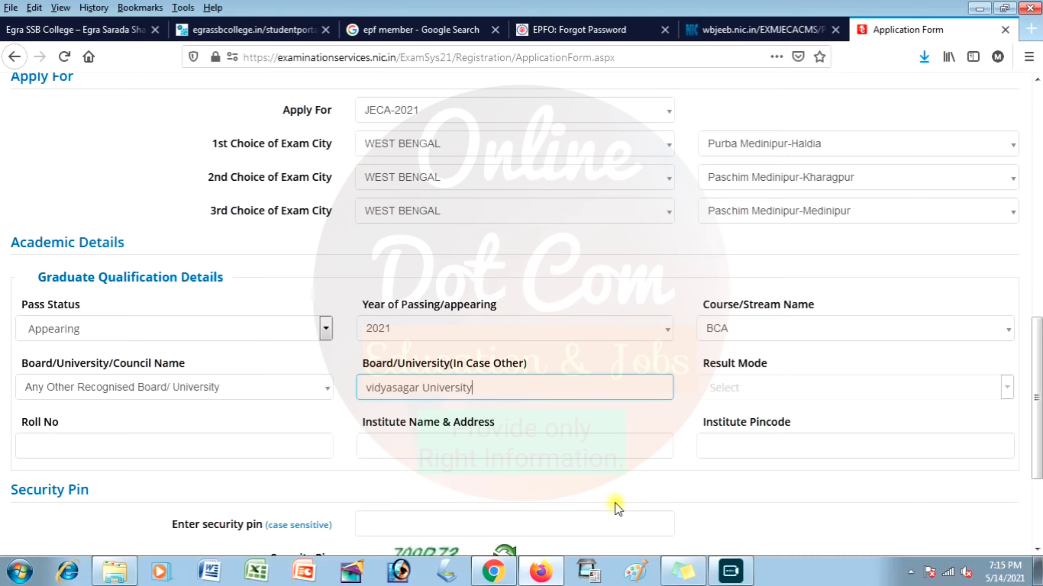
key("Tab")
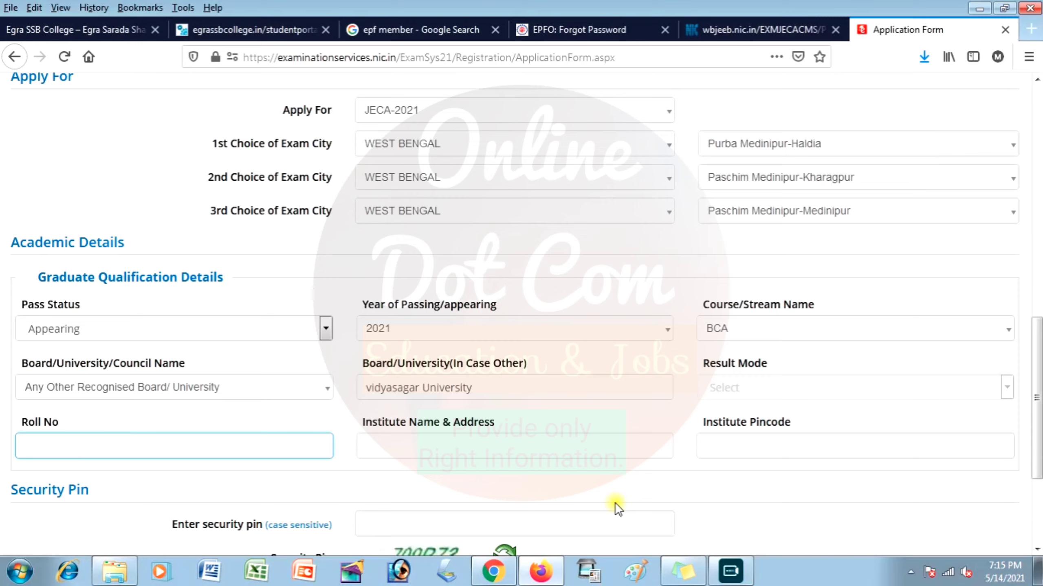
Enter institute RK Institute, ARUA, Purba Medinipur with pincode 724521.
left_click(433, 441)
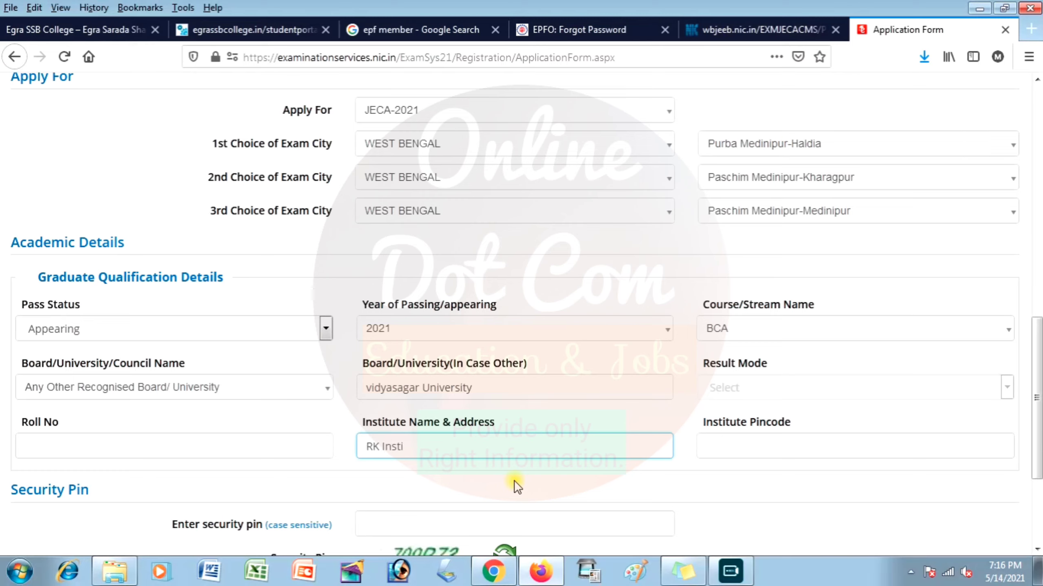
type("RK Institute, ARUA")
key("Tab")
type("7245")
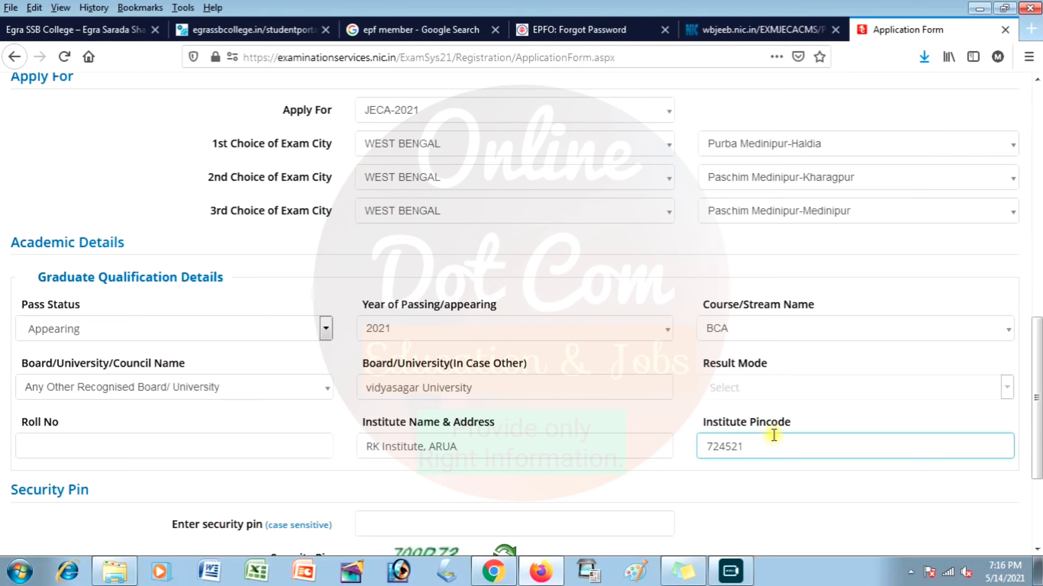
left_click(485, 446)
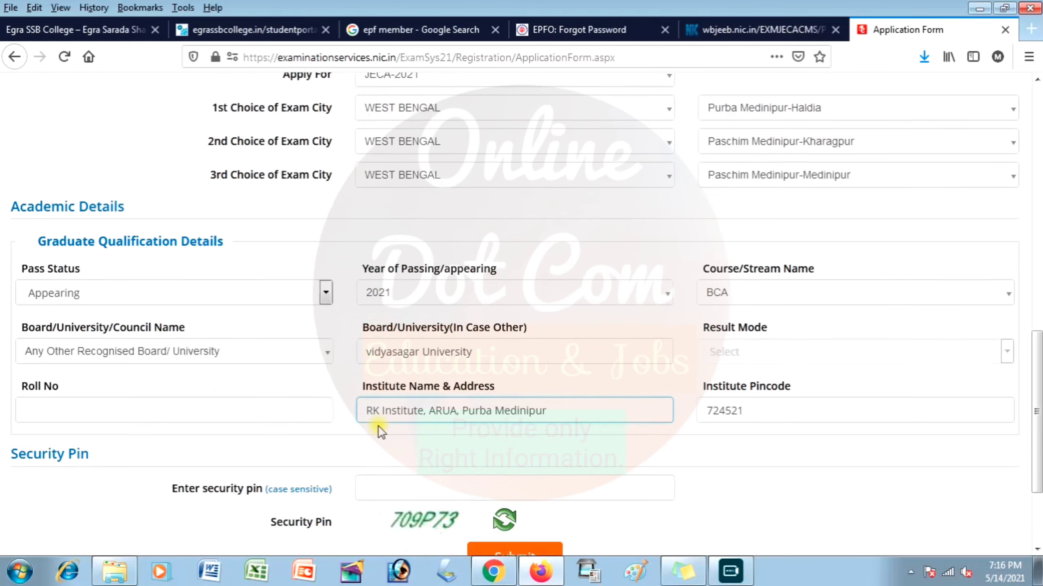
Enter the security pin and submit the graduation details for review.
scroll(451, 410, "down", 3)
left_click(407, 367)
type("709P")
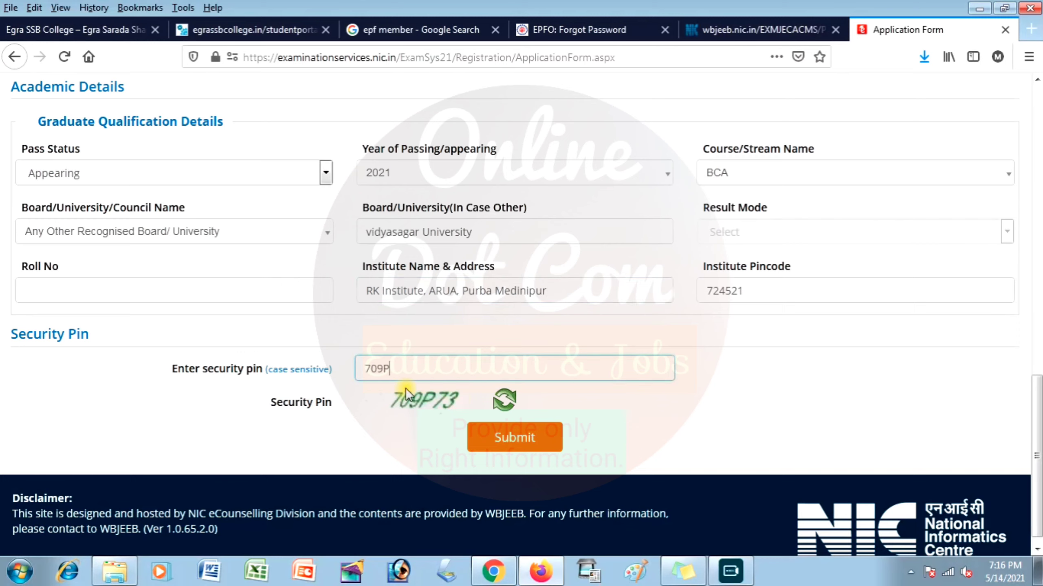
type("73")
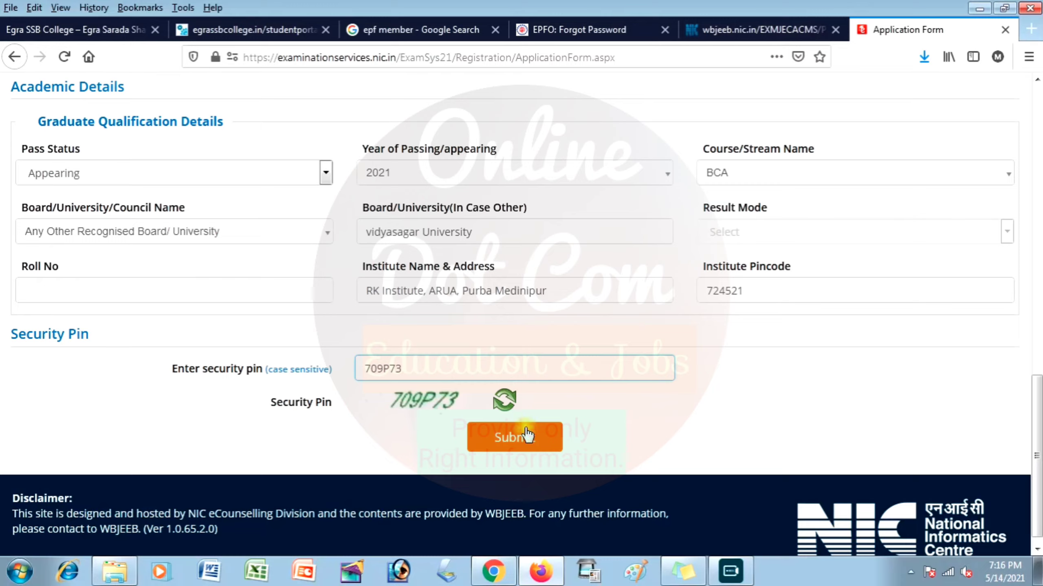
left_click(523, 436)
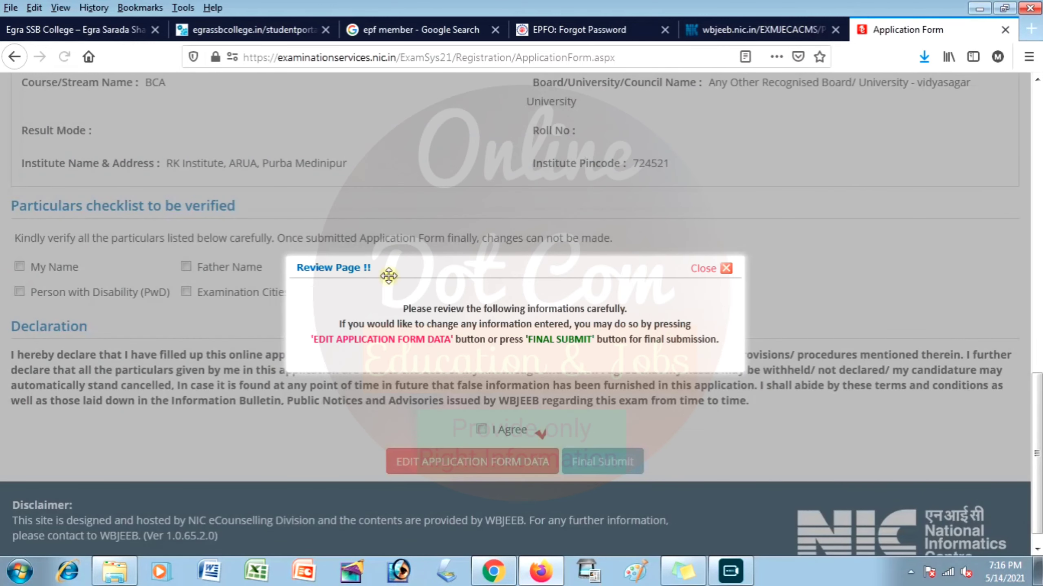
Dismiss the review notice, tick all six checklist particulars, and accept the declaration.
left_click(700, 281)
left_click(38, 268)
left_click(40, 292)
left_click(344, 267)
left_click(329, 291)
left_click(455, 268)
left_click(555, 267)
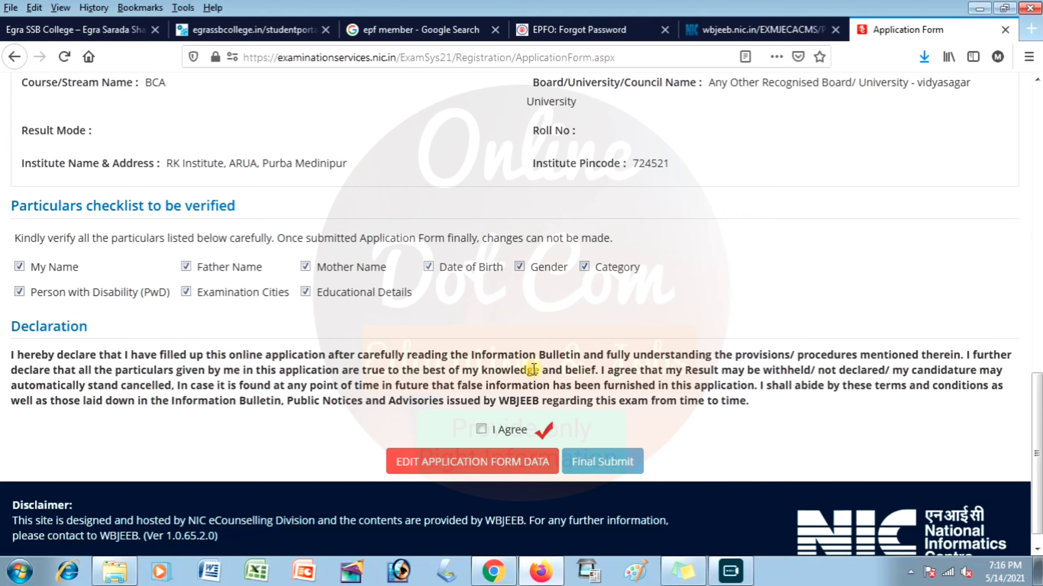
left_click(481, 429)
Final-submit the application form and confirm the submission with Yes.
scroll(615, 287, "up", 10)
scroll(615, 288, "up", 5)
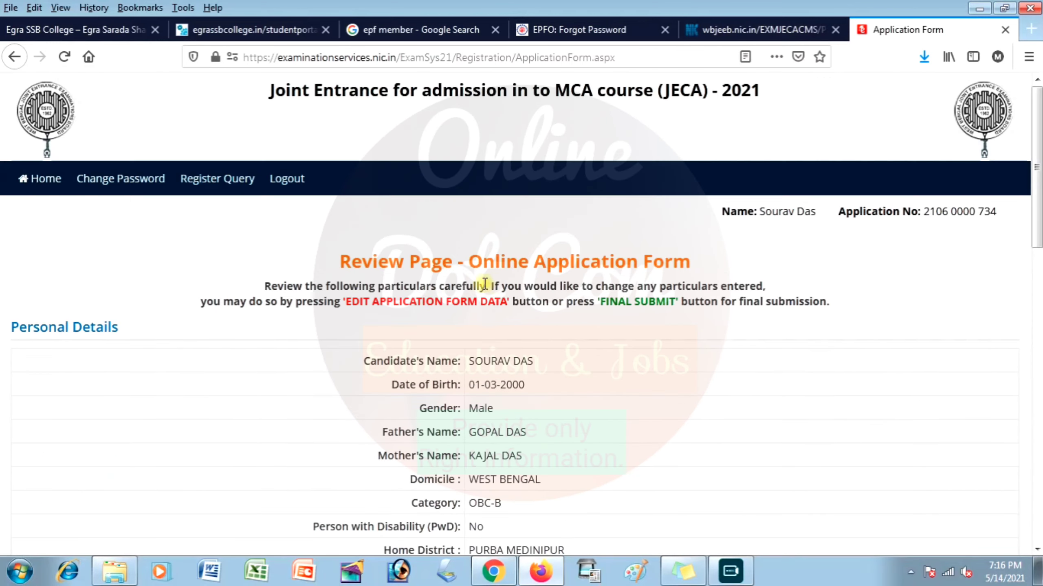
scroll(571, 420, "down", 3)
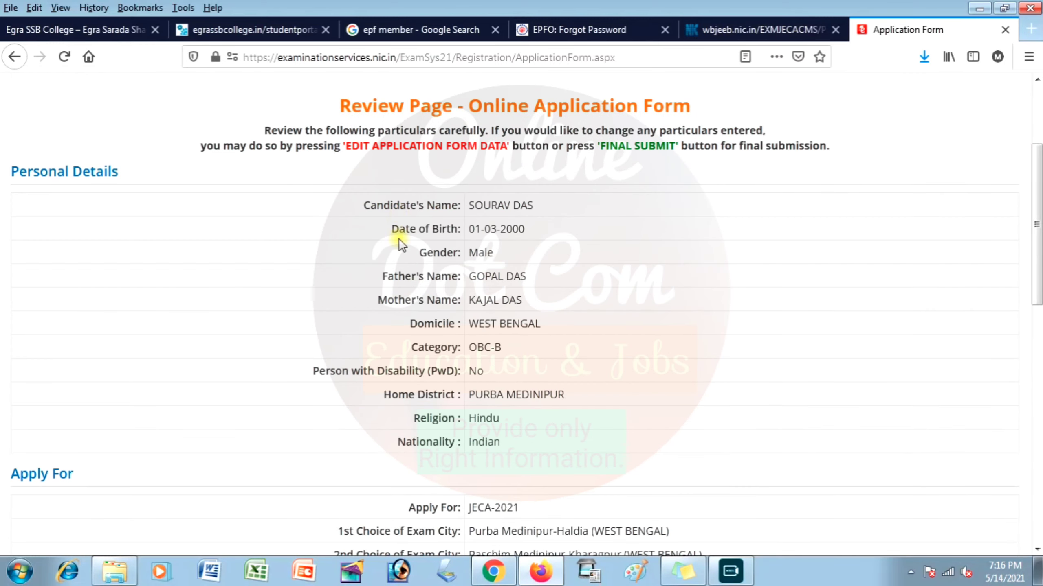
scroll(559, 238, "down", 10)
scroll(559, 327, "down", 2)
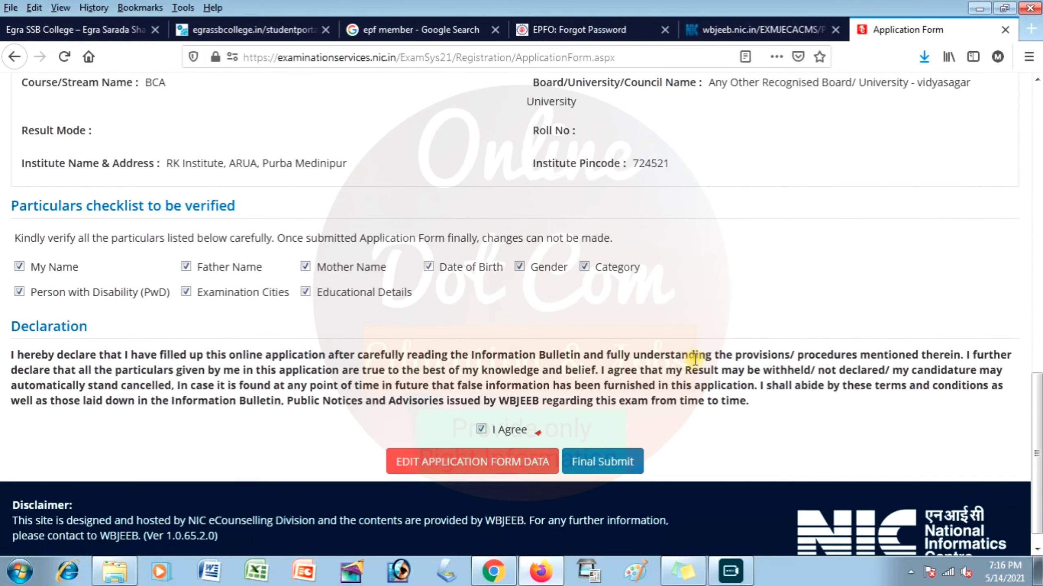
left_click(593, 460)
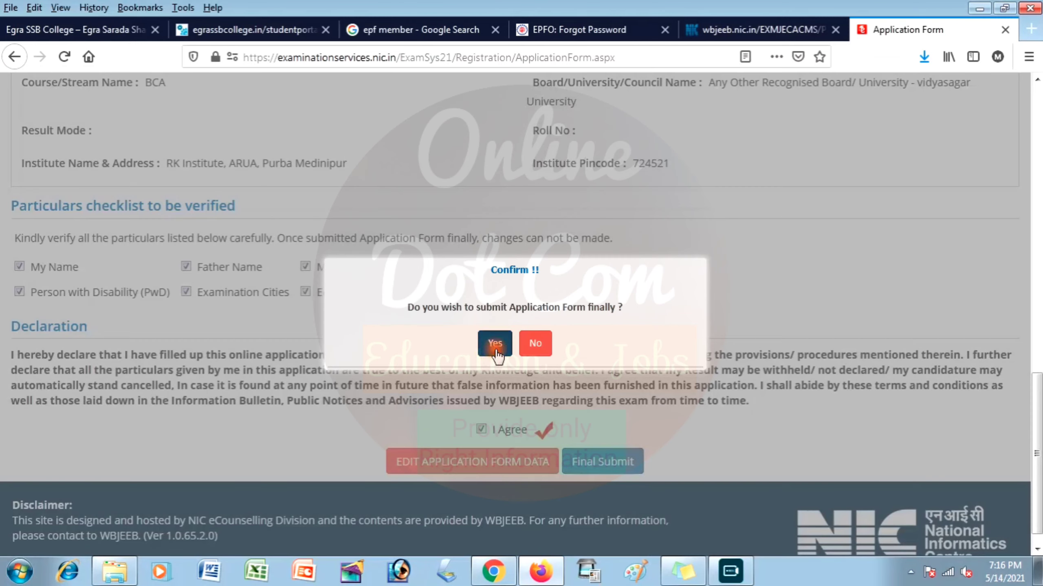
left_click(493, 343)
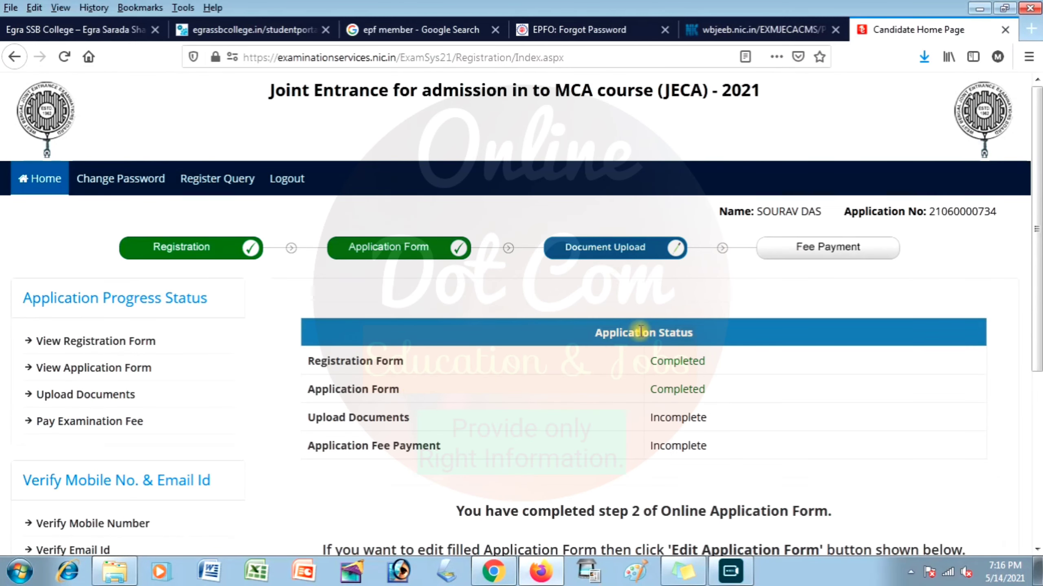
Go from the Candidate Home Page to Upload Images for the photograph and signature.
scroll(708, 400, "down", 5)
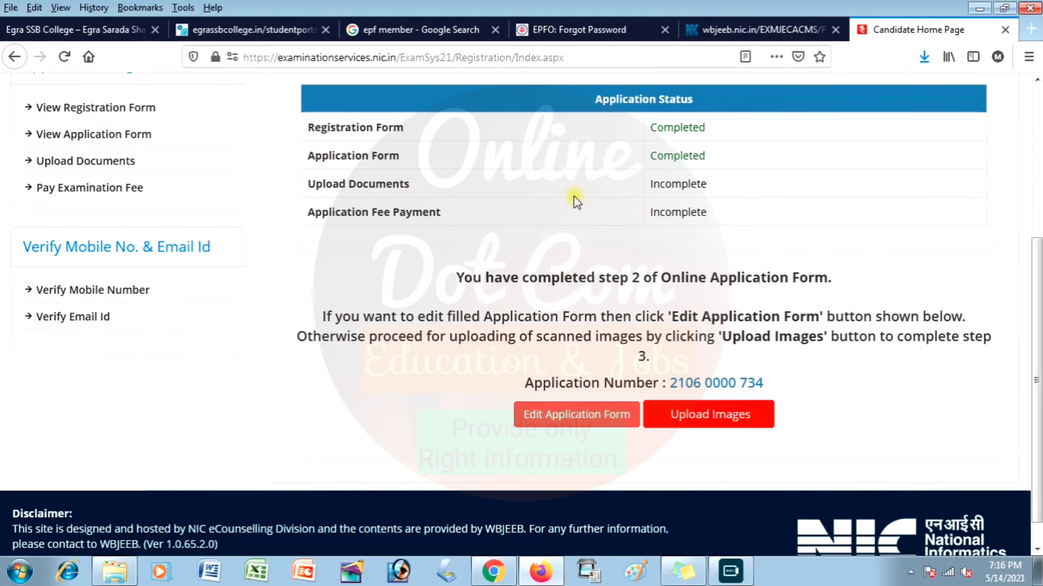
left_click(595, 415)
left_click(737, 414)
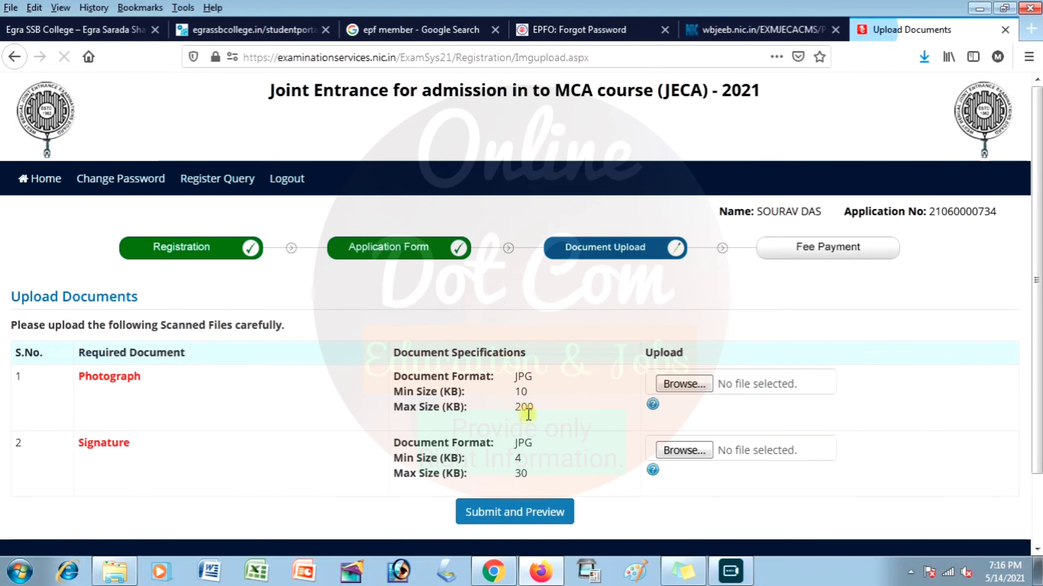
scroll(551, 401, "down", 2)
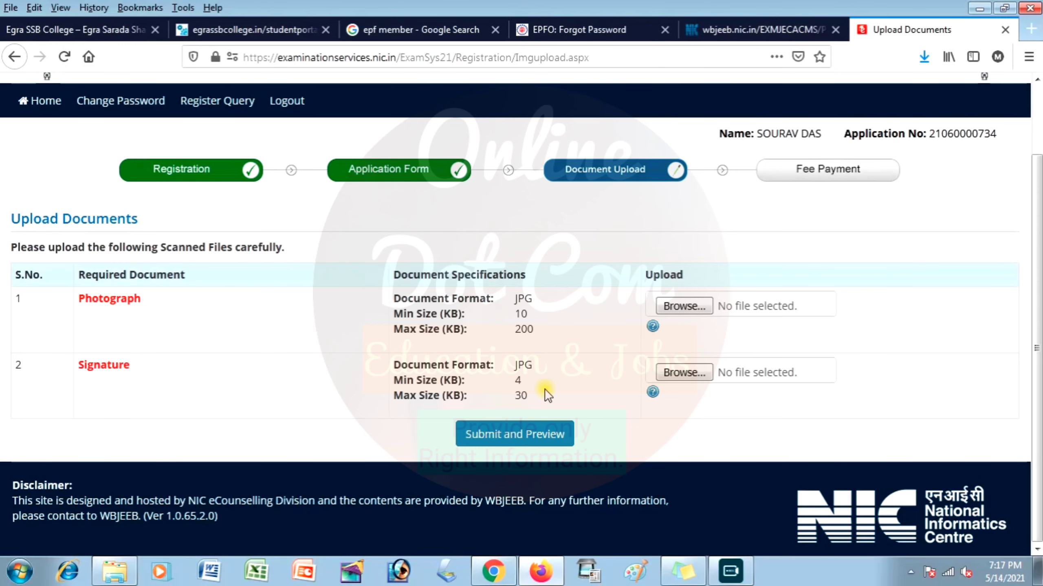
Pick the photograph from the Pictures library and upload it uncropped.
left_click(681, 307)
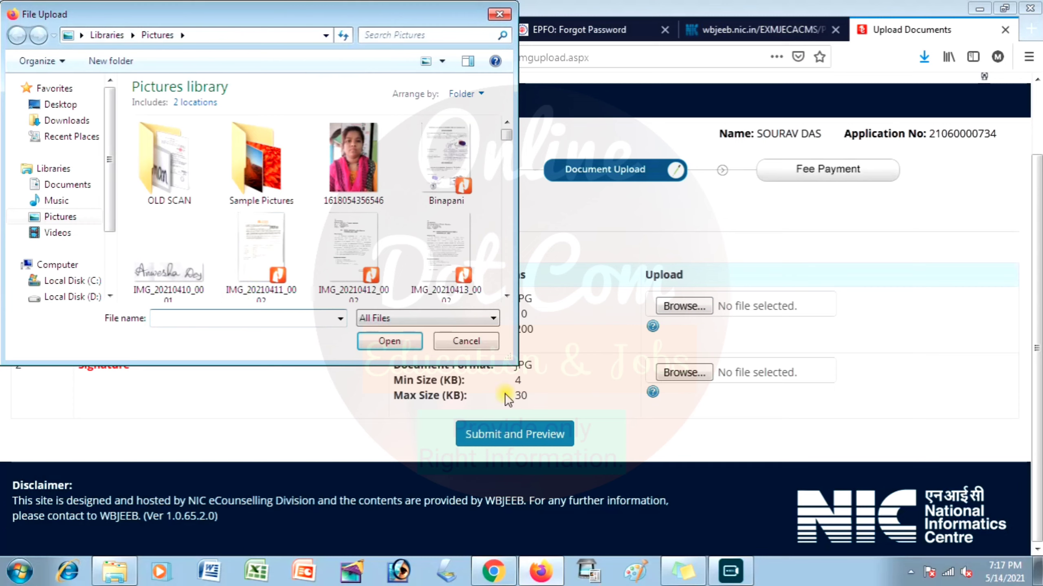
left_click(61, 216)
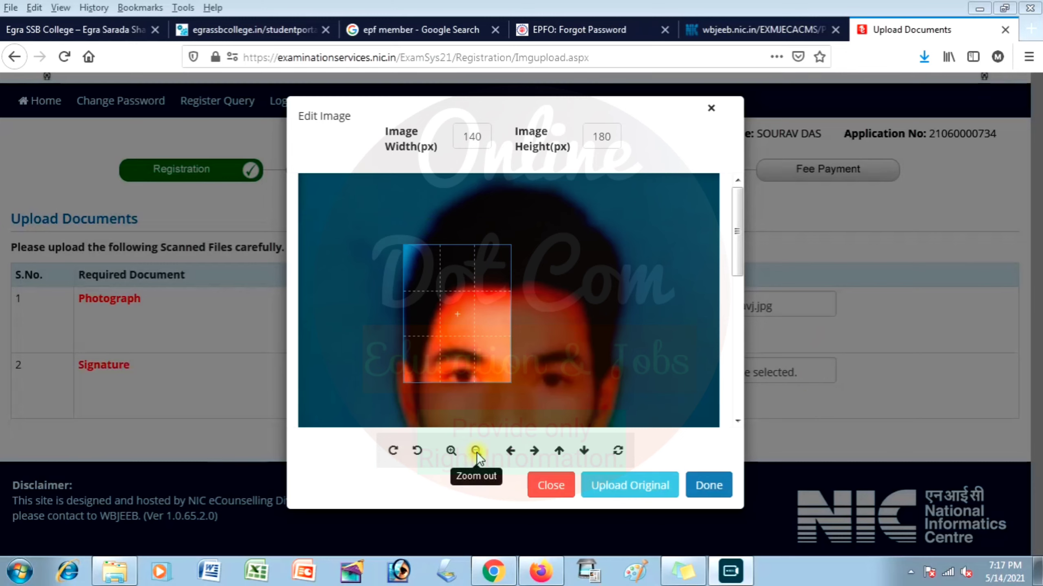
left_click(631, 488)
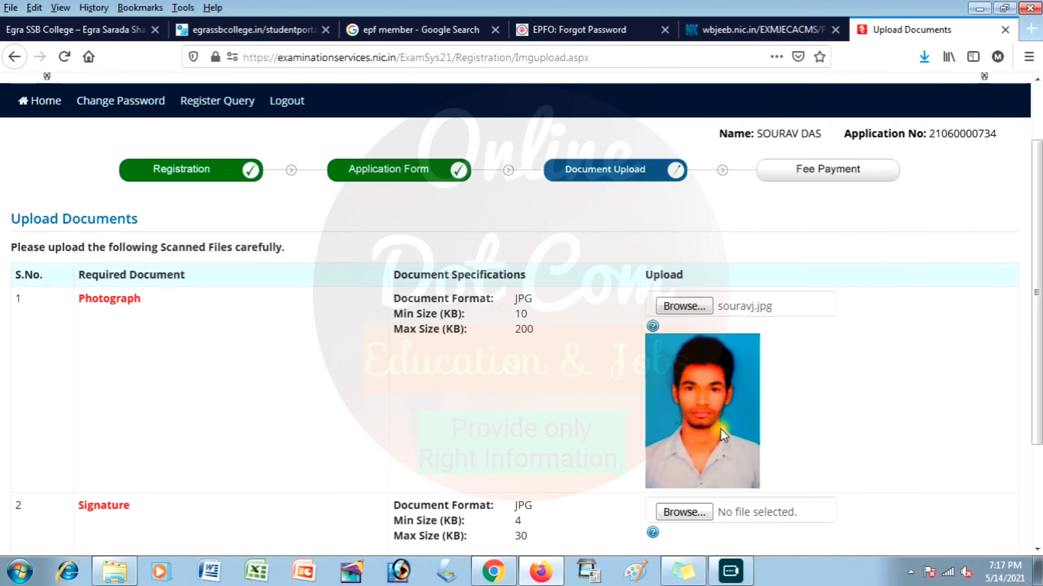
Upload SAMPLESIGNATURE1.jpg uncropped as the signature, then submit and preview the documents.
scroll(604, 423, "down", 3)
scroll(604, 422, "down", 1)
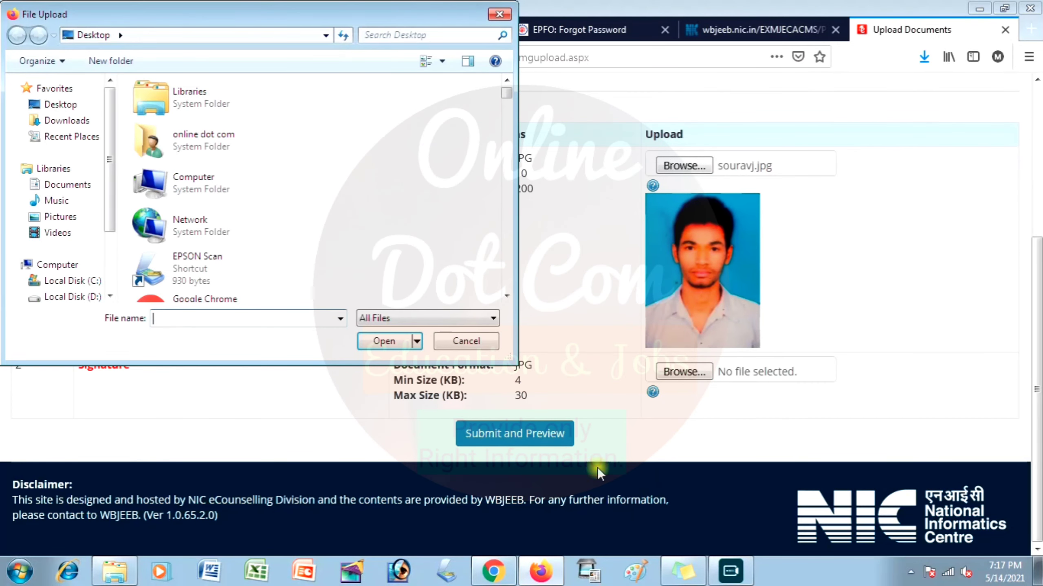
scroll(262, 164, "down", 10)
left_click(263, 166)
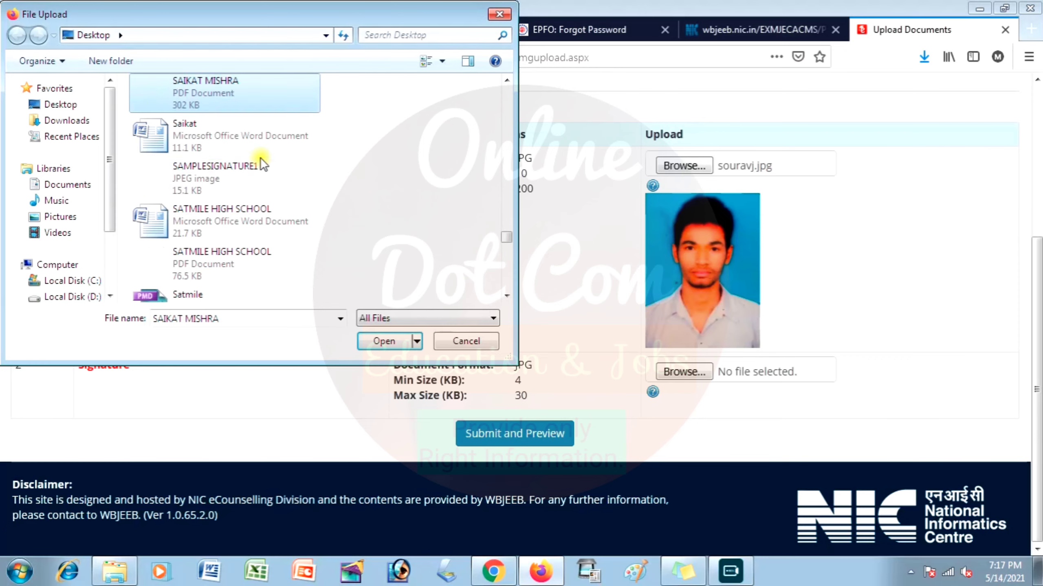
double_click(208, 186)
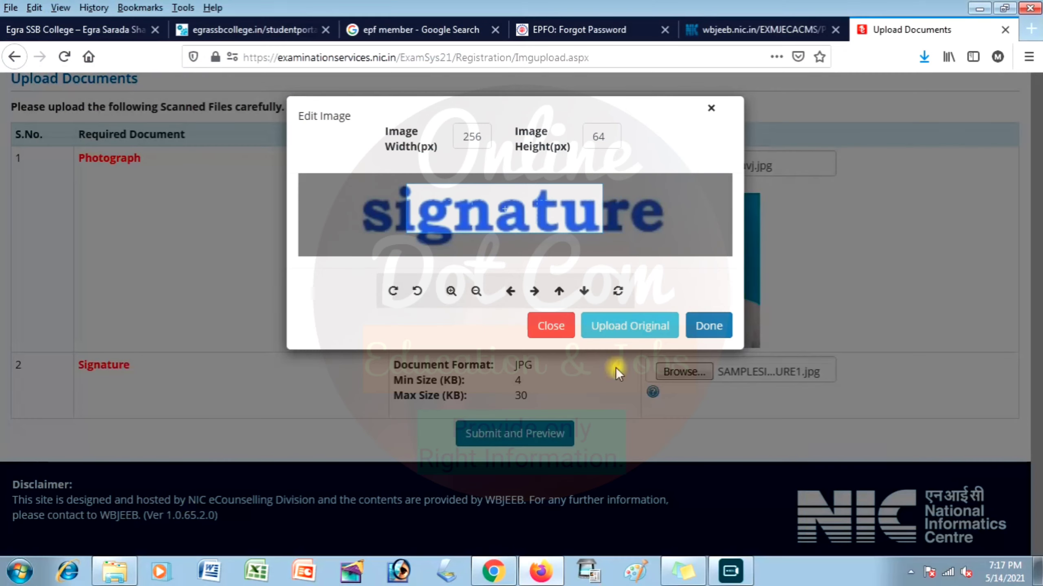
left_click(627, 325)
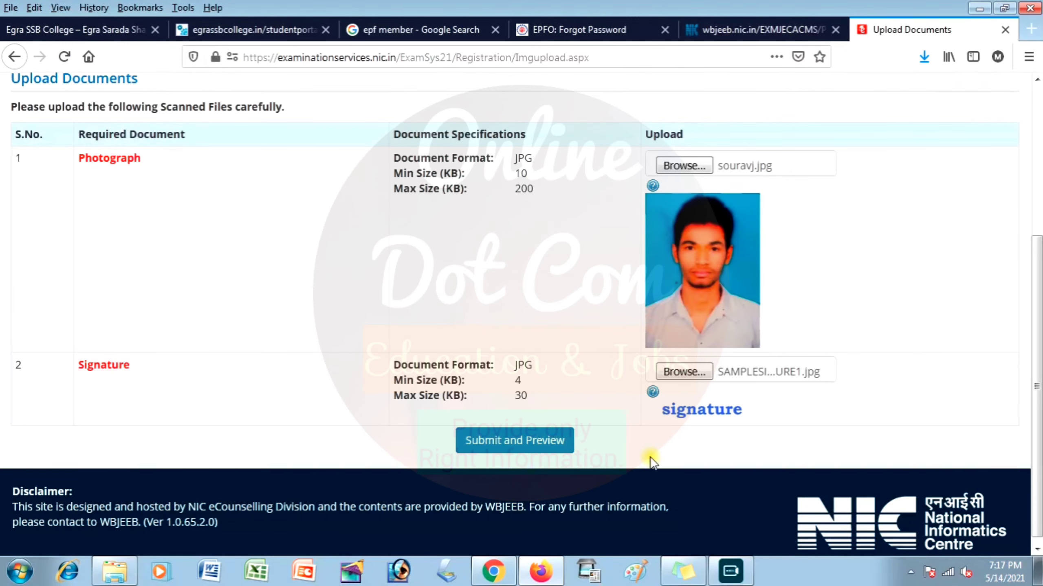
left_click(520, 444)
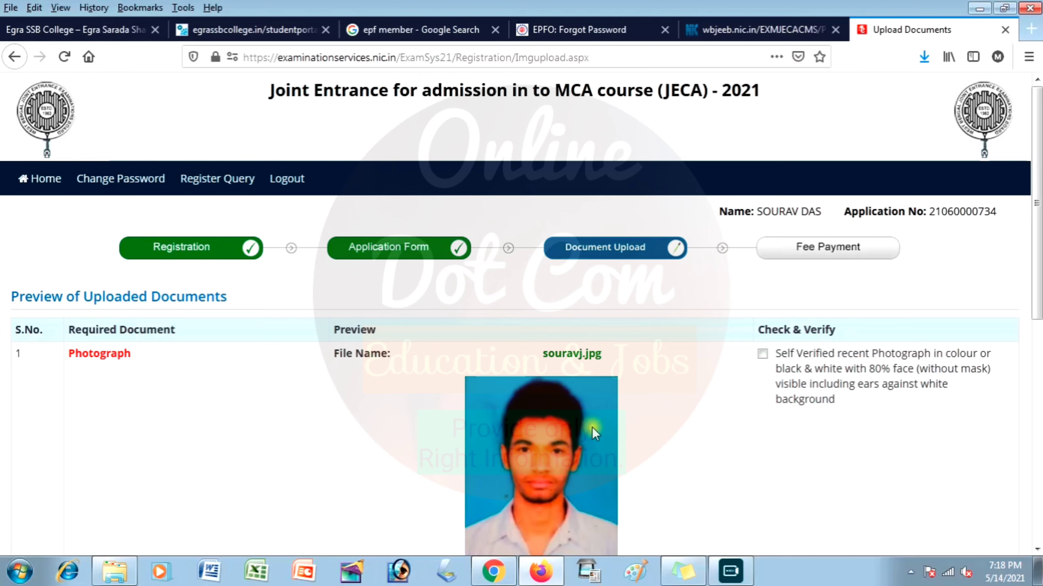
Mark both the photograph and the signature as Self Verified.
scroll(908, 359, "down", 3)
left_click(763, 276)
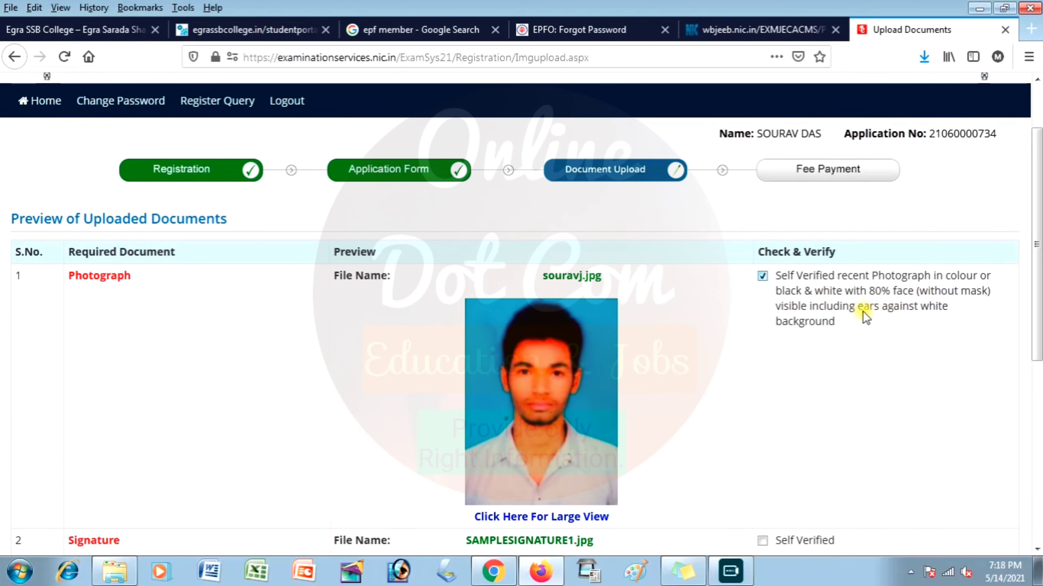
left_click_drag(882, 307, 841, 337)
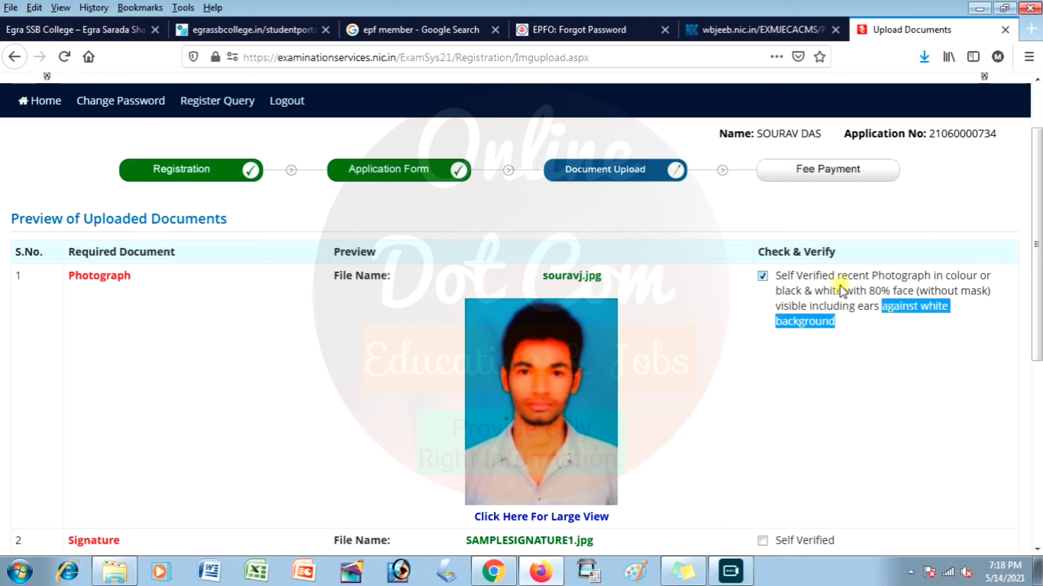
left_click(842, 429)
scroll(834, 414, "down", 3)
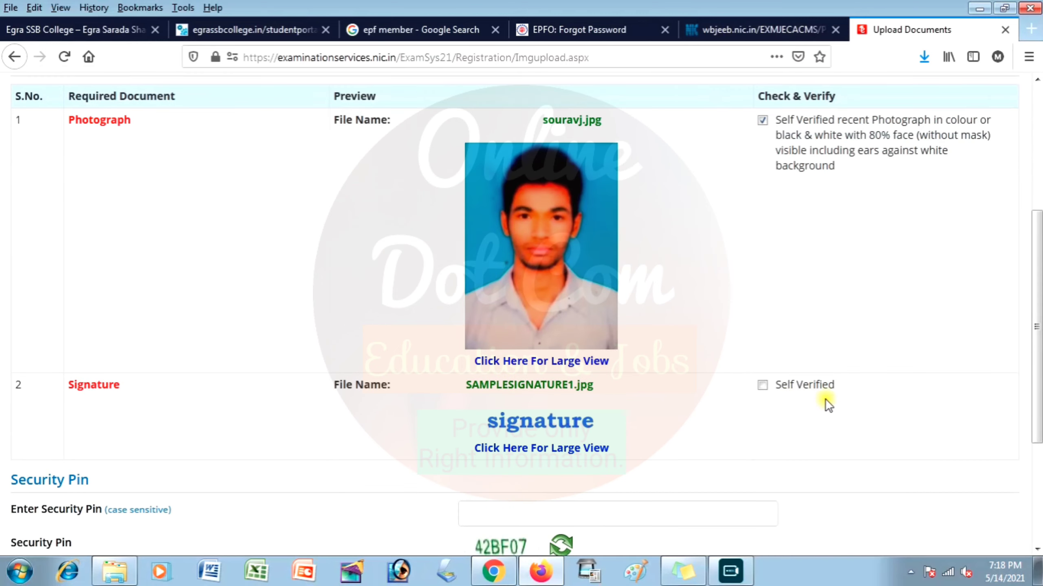
left_click(763, 385)
Enter the security pin, declare the documents carefully verified, and upload them.
scroll(557, 416, "down", 3)
left_click(520, 359)
type("42")
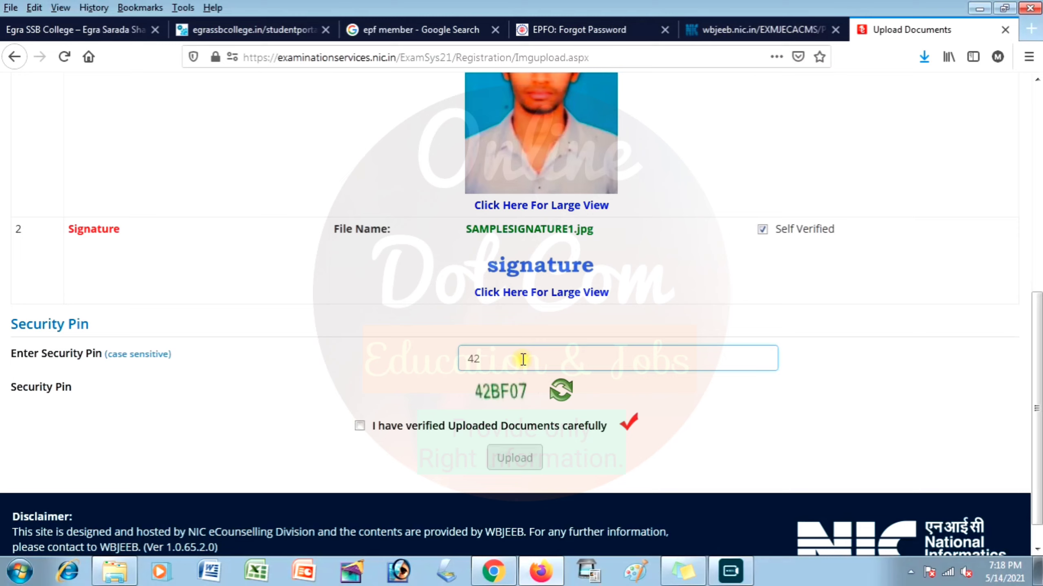
type("BF07")
left_click(494, 431)
left_click(537, 467)
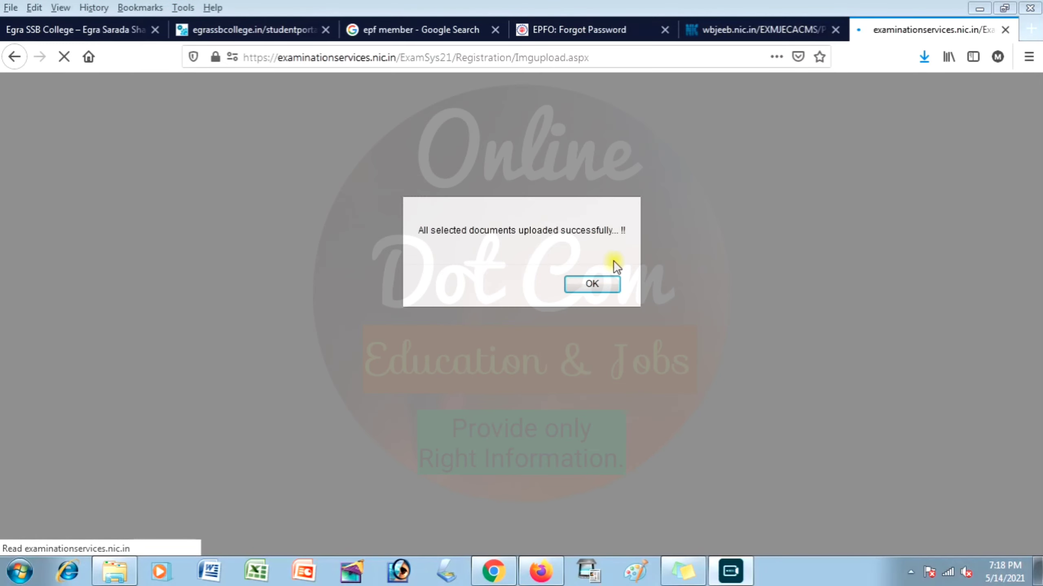
Acknowledge the upload success and go to Pay Examination Fee Rs. 400/-.
left_click(599, 284)
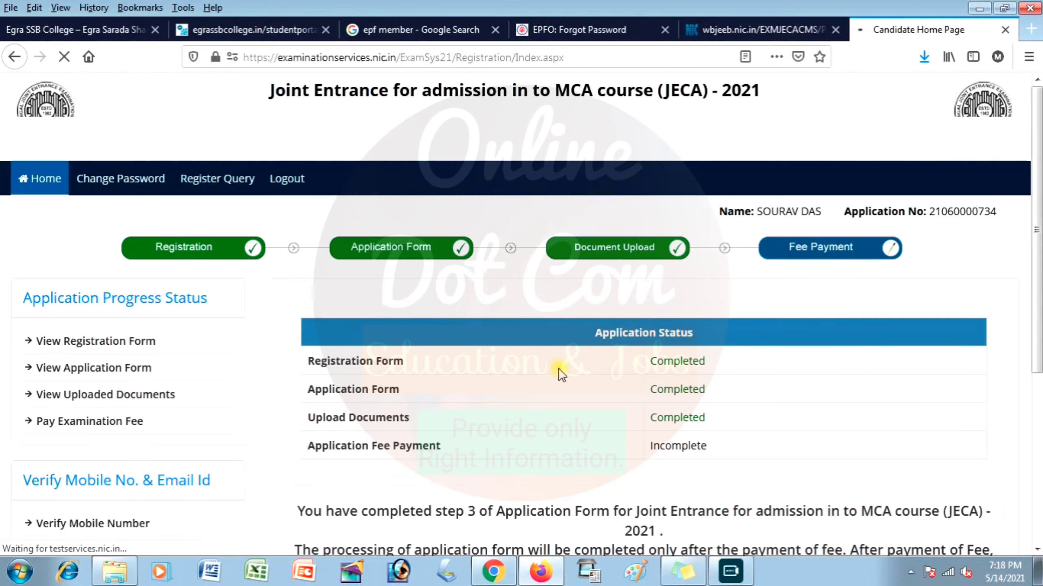
scroll(678, 425, "down", 3)
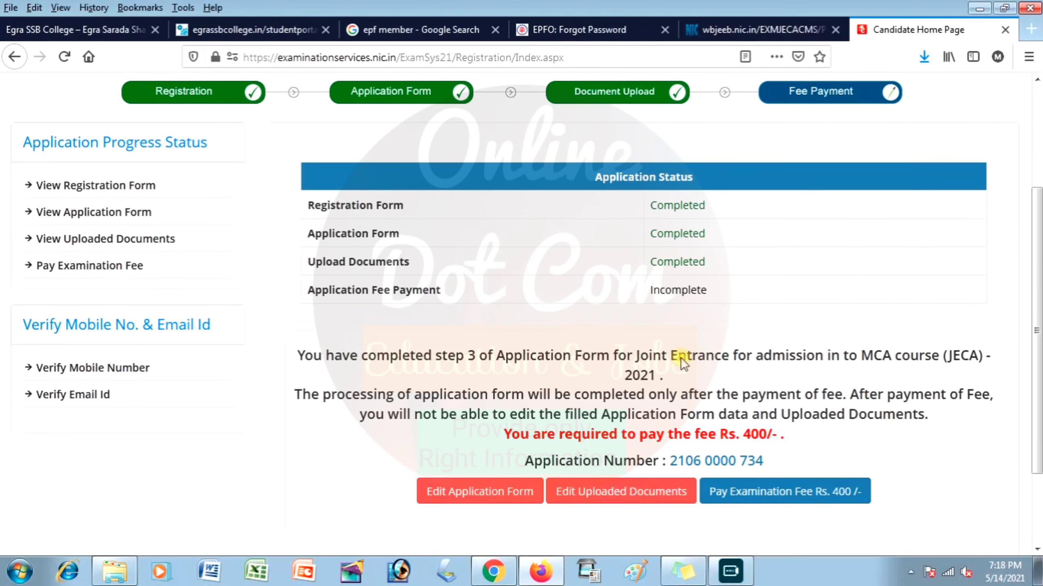
left_click_drag(339, 294, 507, 294)
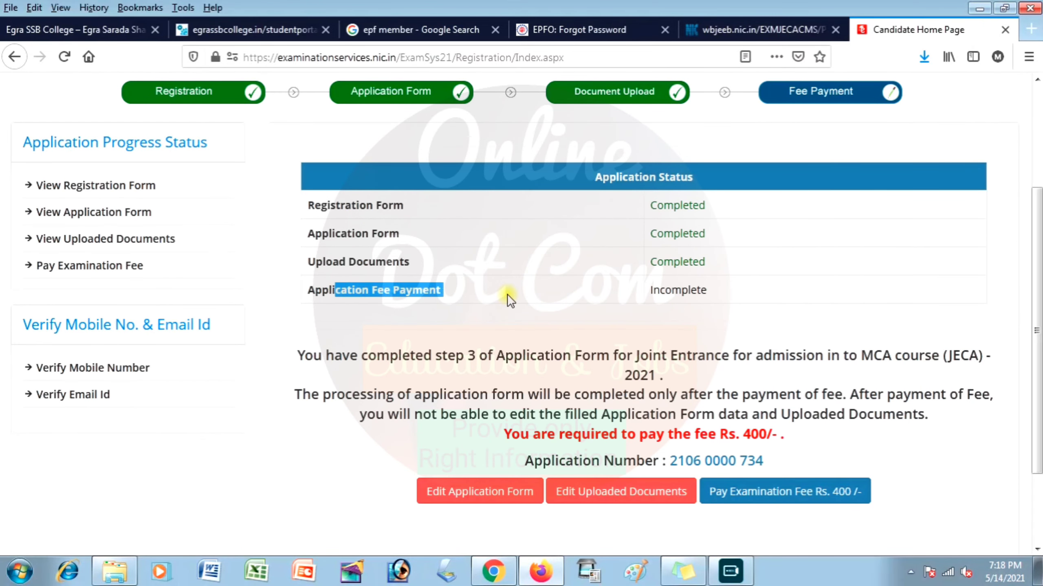
left_click(650, 314)
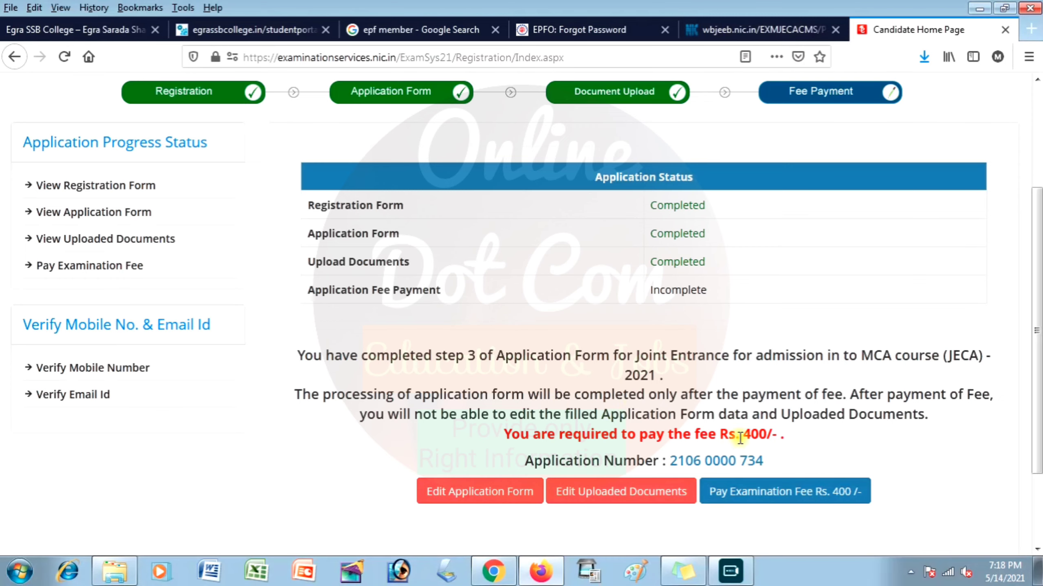
left_click(735, 492)
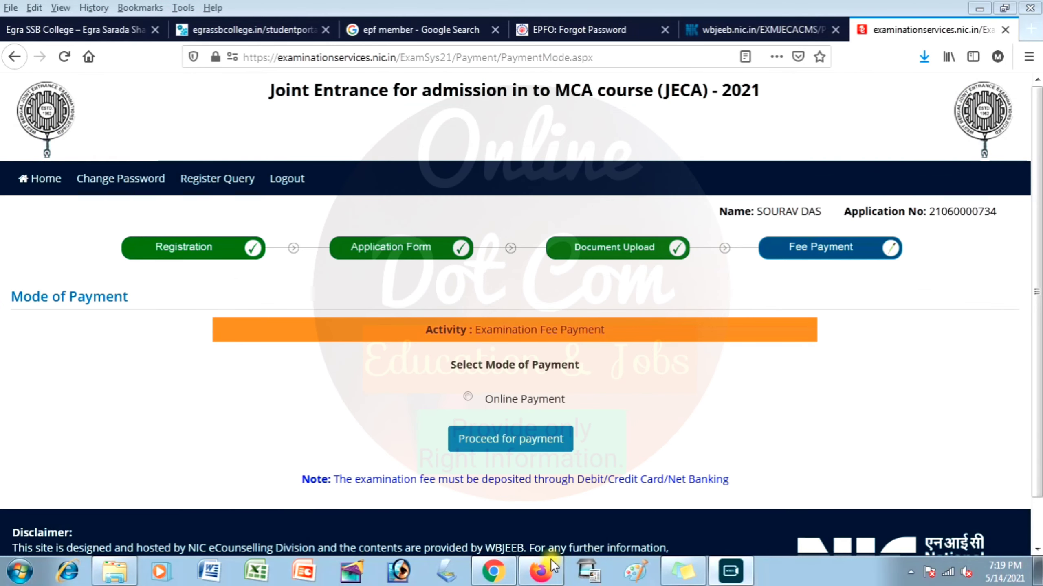
Choose Online Payment, confirm, and proceed through the BillDesk Payment Gateway for Rs. 400.
left_click(468, 397)
left_click(509, 439)
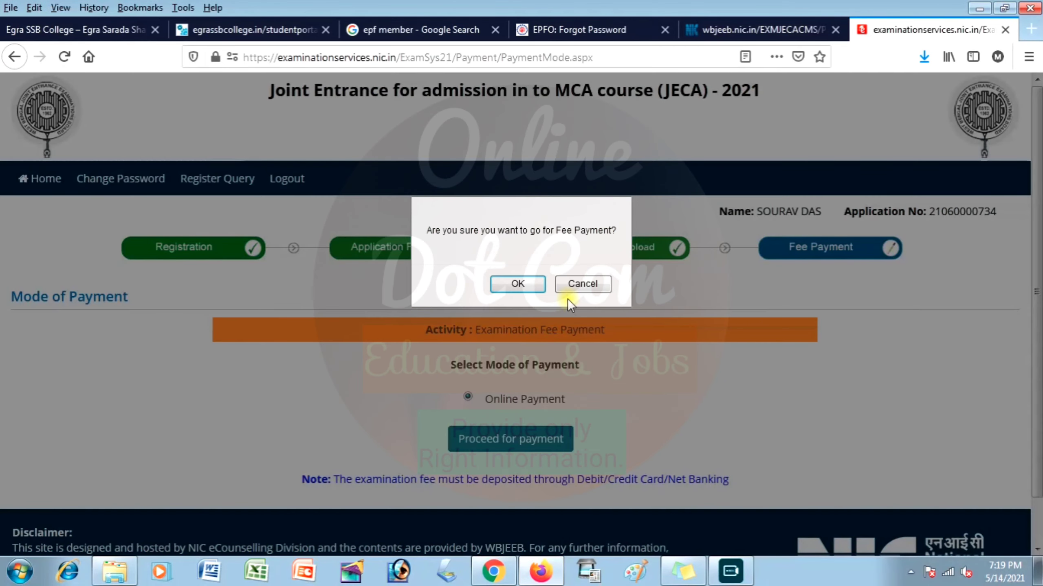
left_click(511, 287)
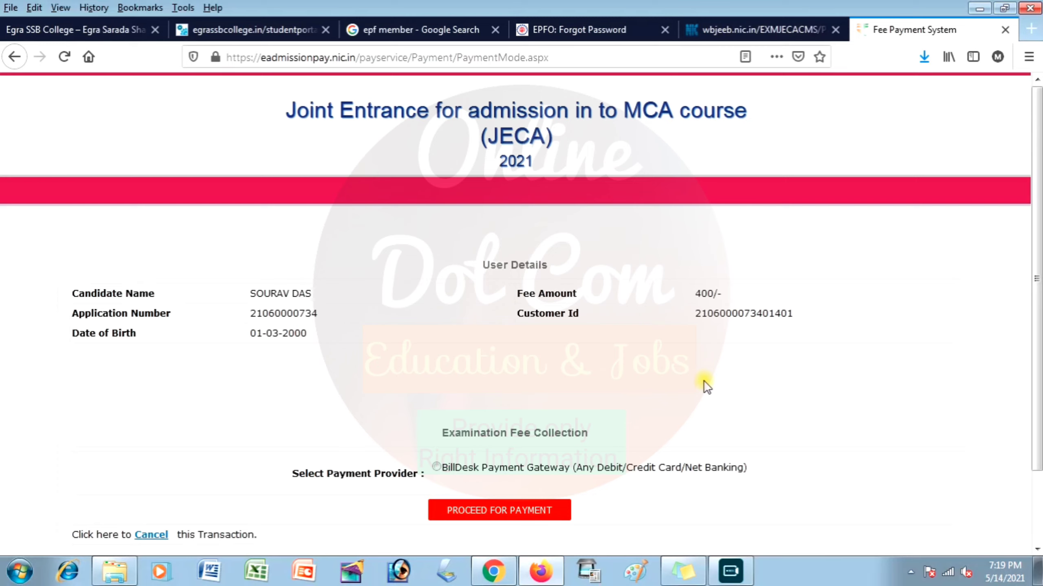
left_click(515, 469)
left_click(478, 511)
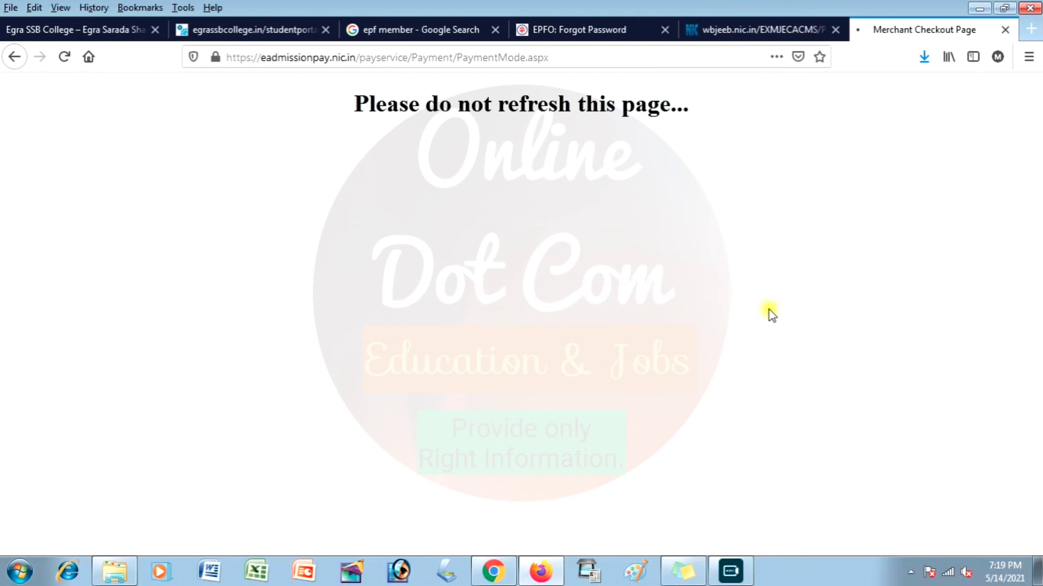